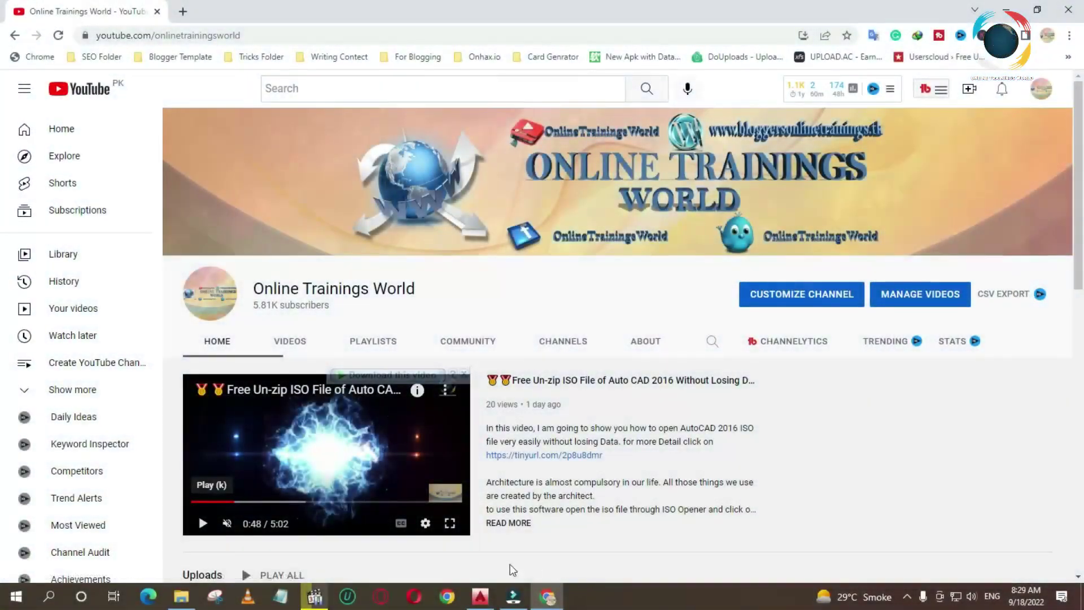
Step: Switch to AutoCAD, where the drawing Circule Drawing.dwg is open
{"action": "left_click", "coordinate": [478, 601]}
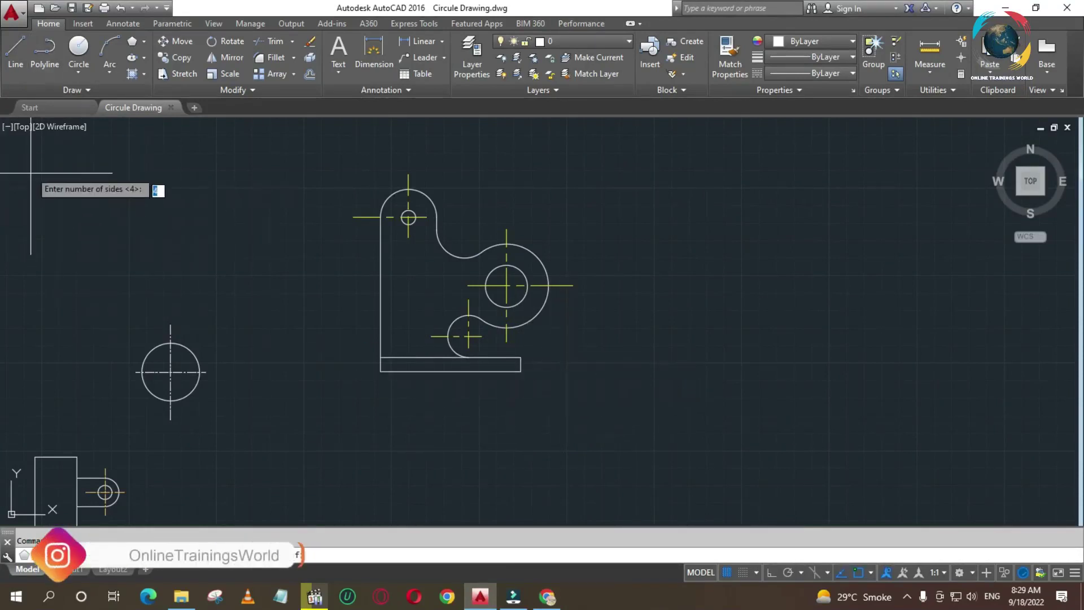
{"action": "left_click", "coordinate": [143, 46]}
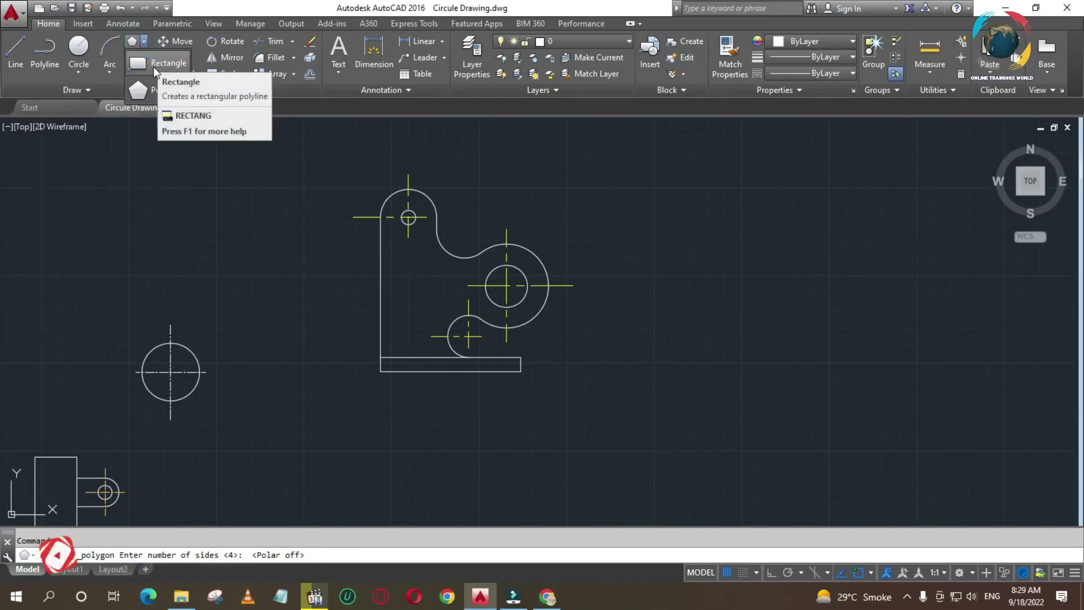
{"action": "left_click", "coordinate": [141, 43]}
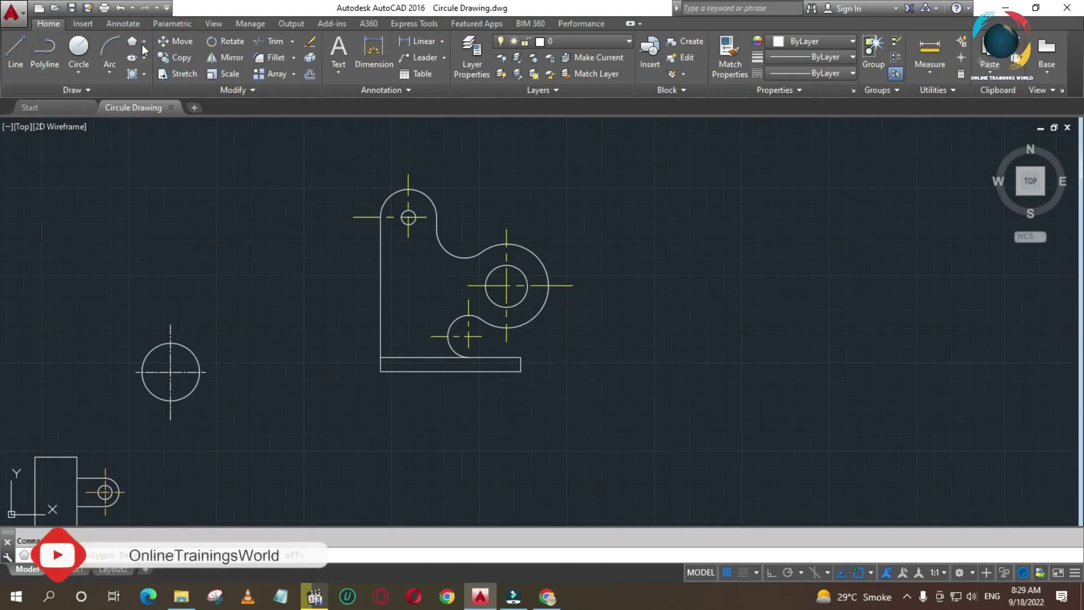
{"action": "left_click", "coordinate": [144, 43]}
{"action": "left_click", "coordinate": [144, 59]}
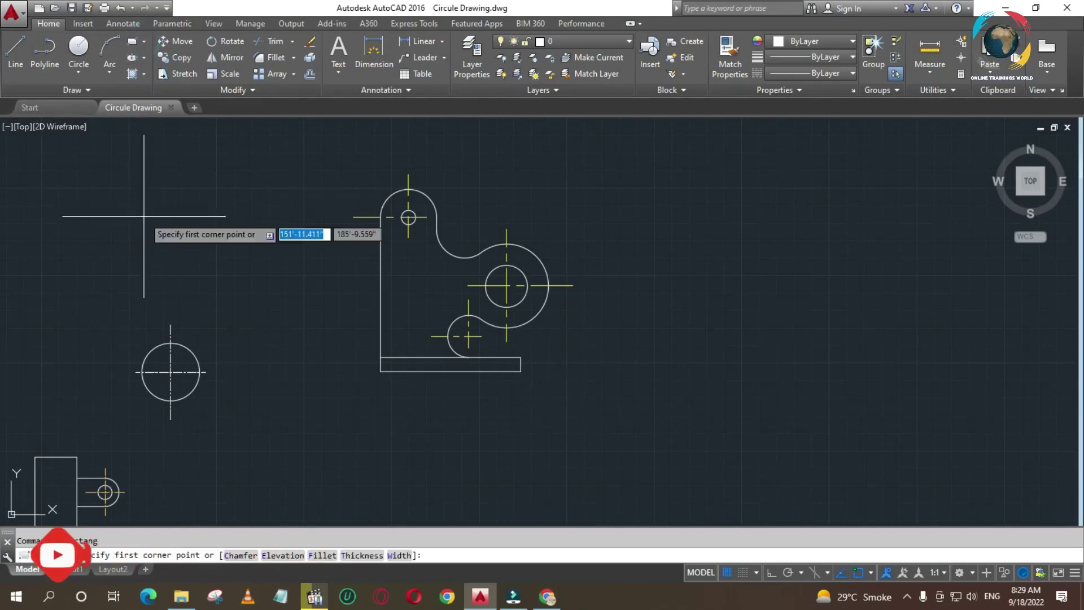
{"action": "left_click", "coordinate": [142, 43]}
{"action": "left_click", "coordinate": [147, 91]}
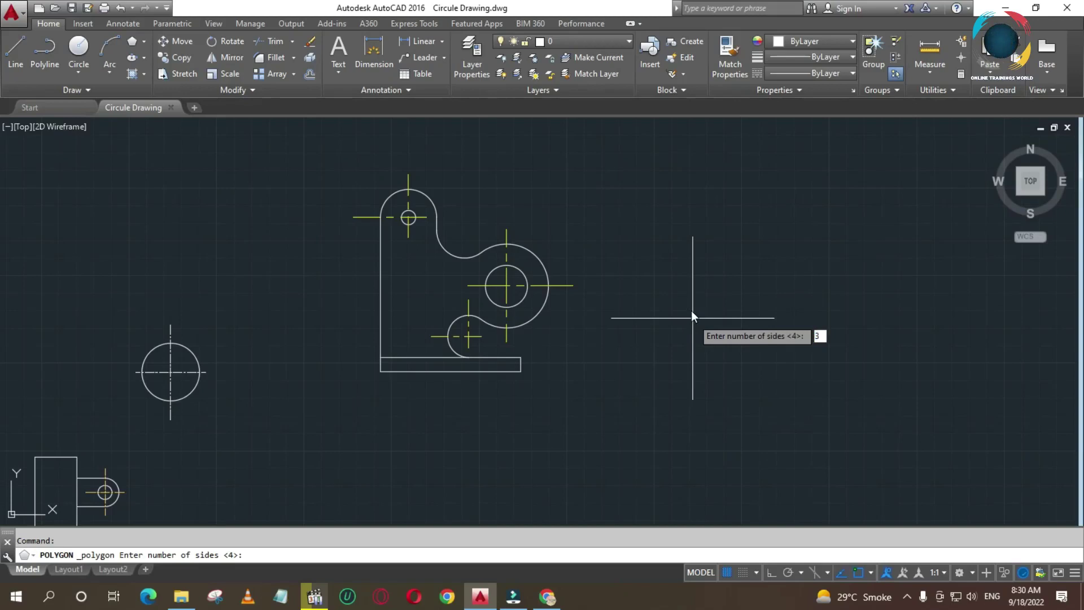
{"action": "key", "text": "Escape"}
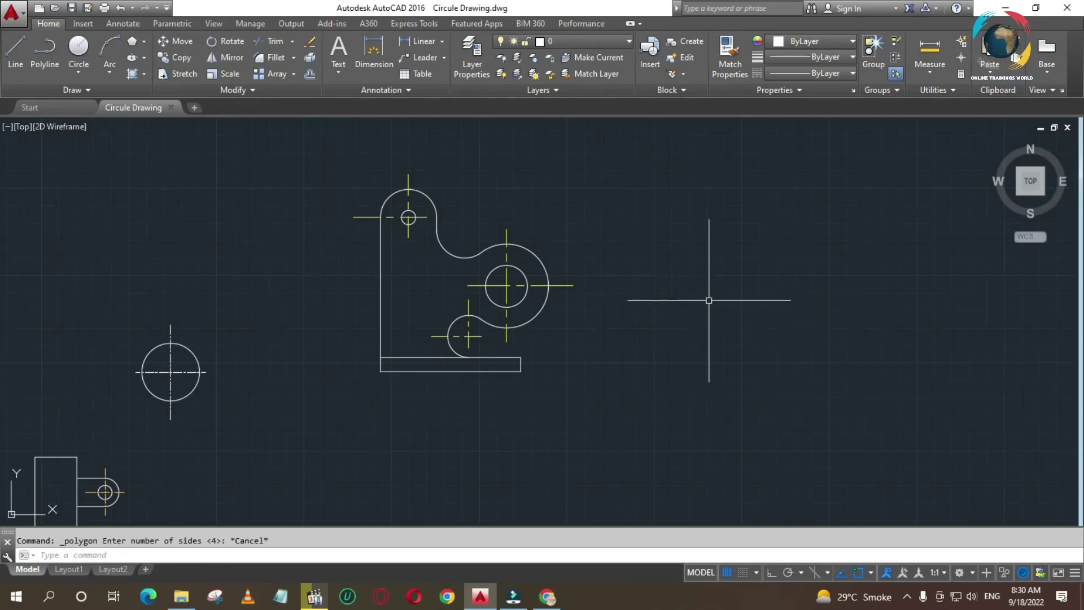
Step: Draw a 3-sided polygon inscribed in a circle of radius 35, in the empty area right of the bracket profile
{"action": "key", "text": "Return"}
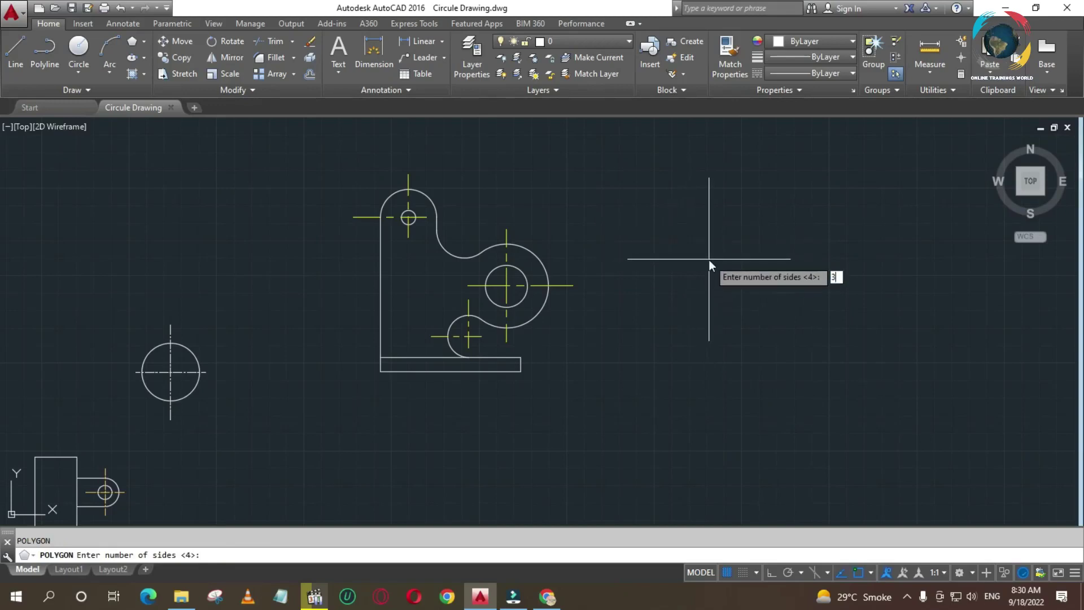
{"action": "key", "text": "Return"}
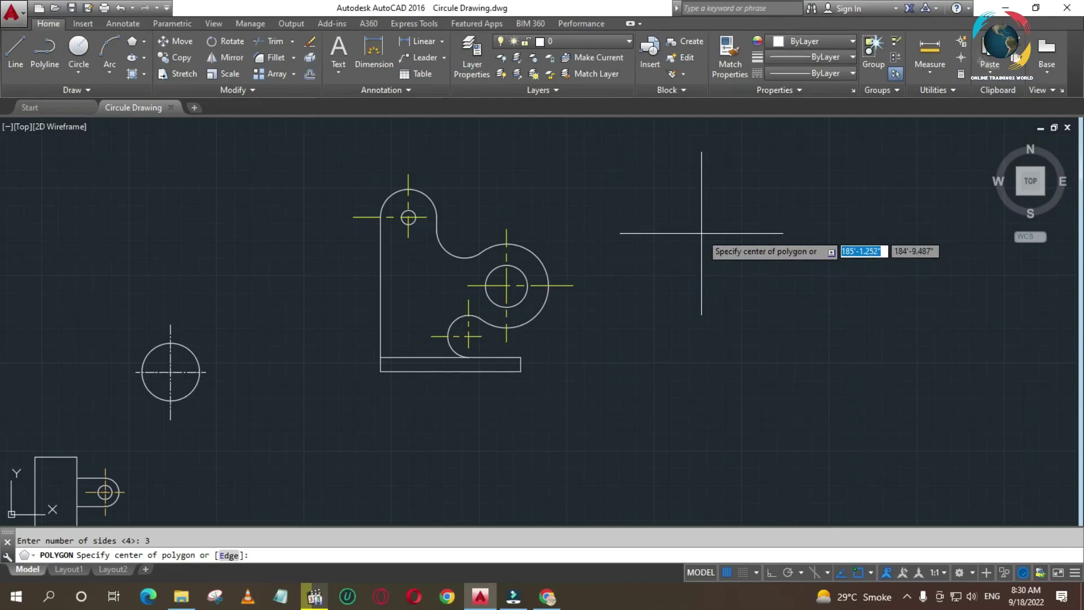
{"action": "left_click", "coordinate": [706, 262]}
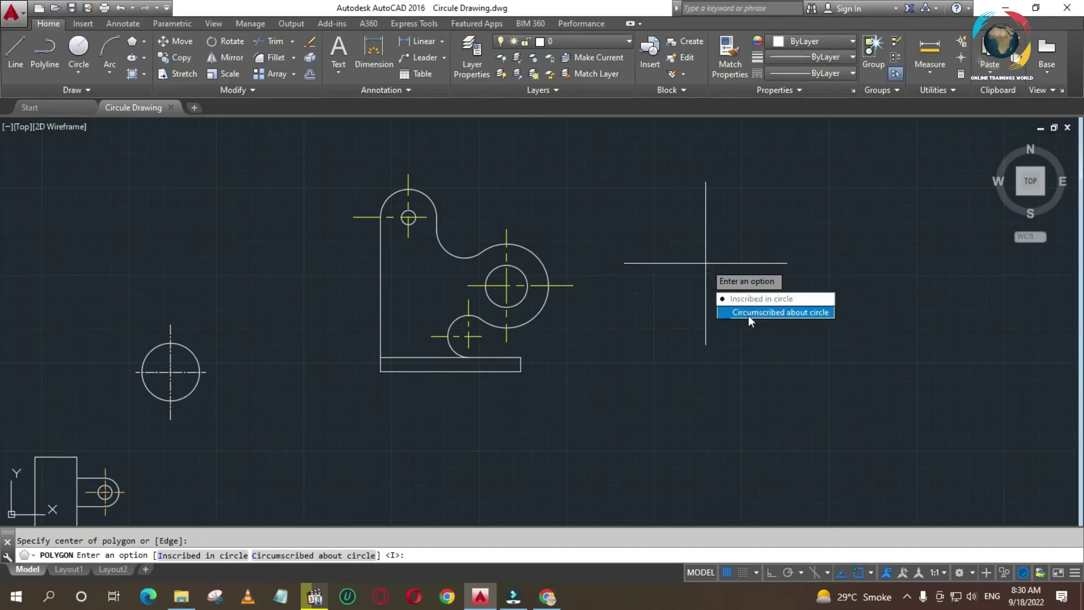
{"action": "left_click", "coordinate": [748, 299]}
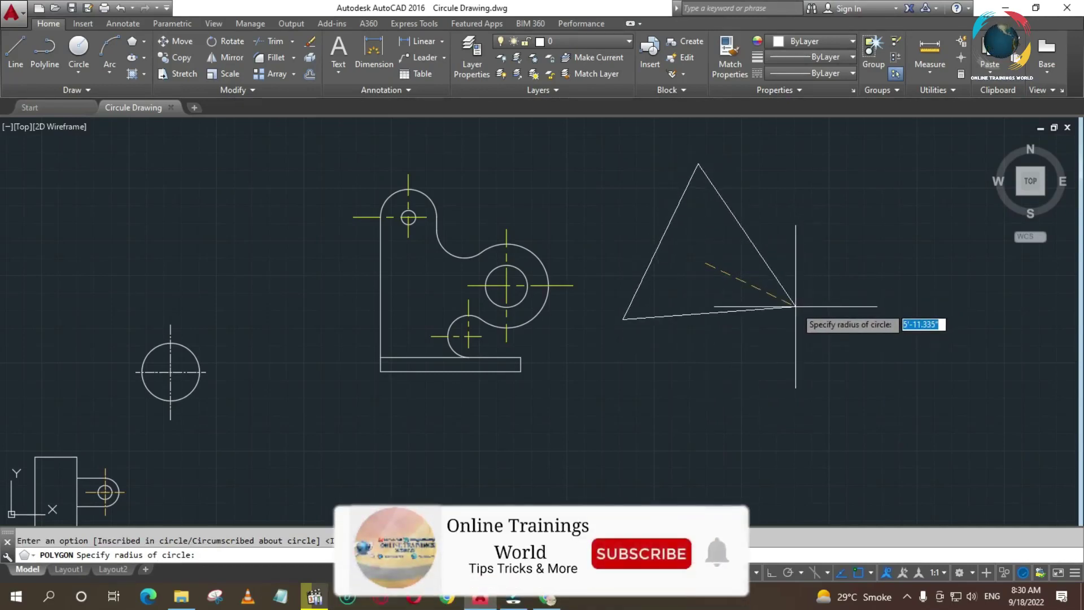
{"action": "type", "text": "3"}
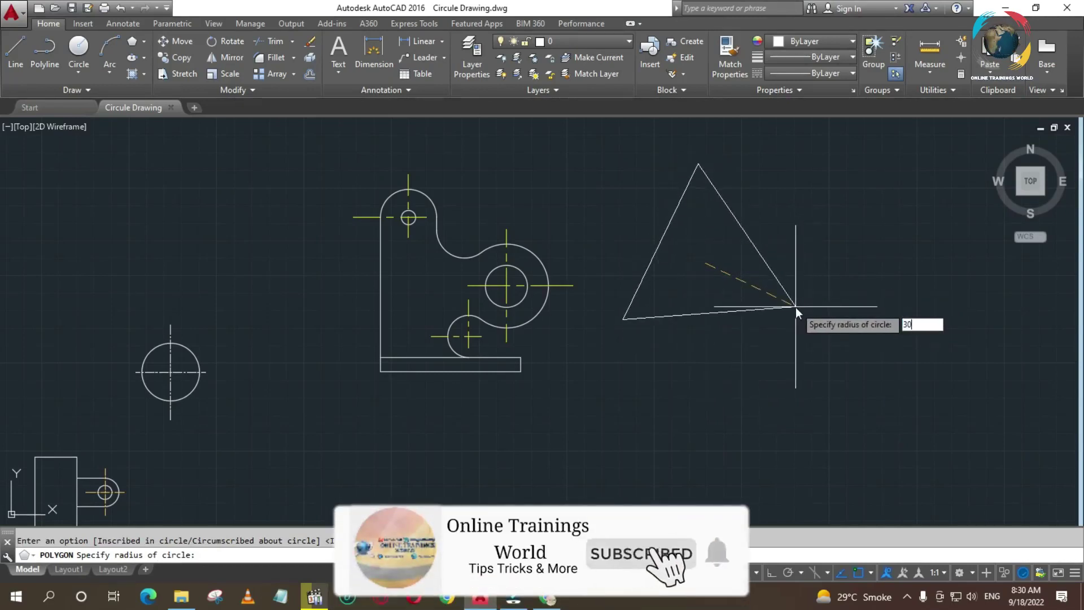
{"action": "type", "text": "35"}
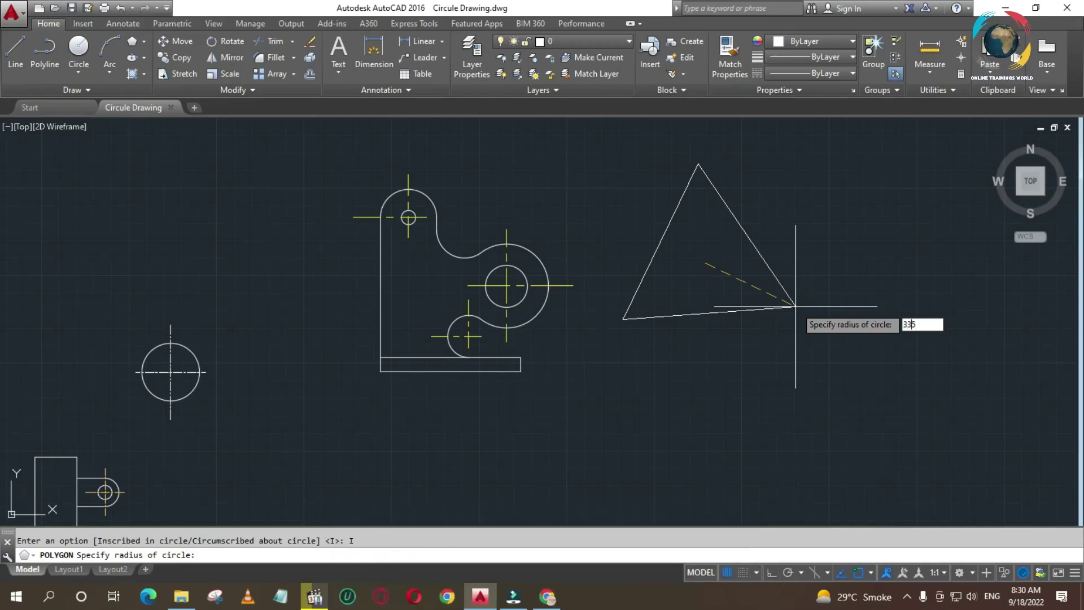
{"action": "key", "text": "Return"}
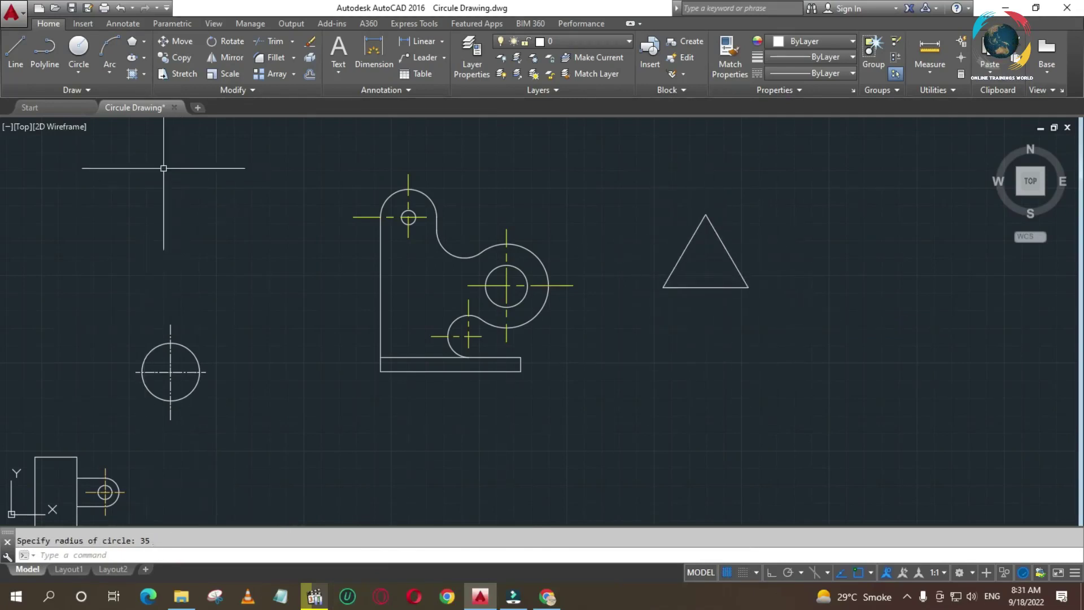
Step: Draw a circle of radius 35 centred on the triangle's centre
{"action": "left_click", "coordinate": [79, 48]}
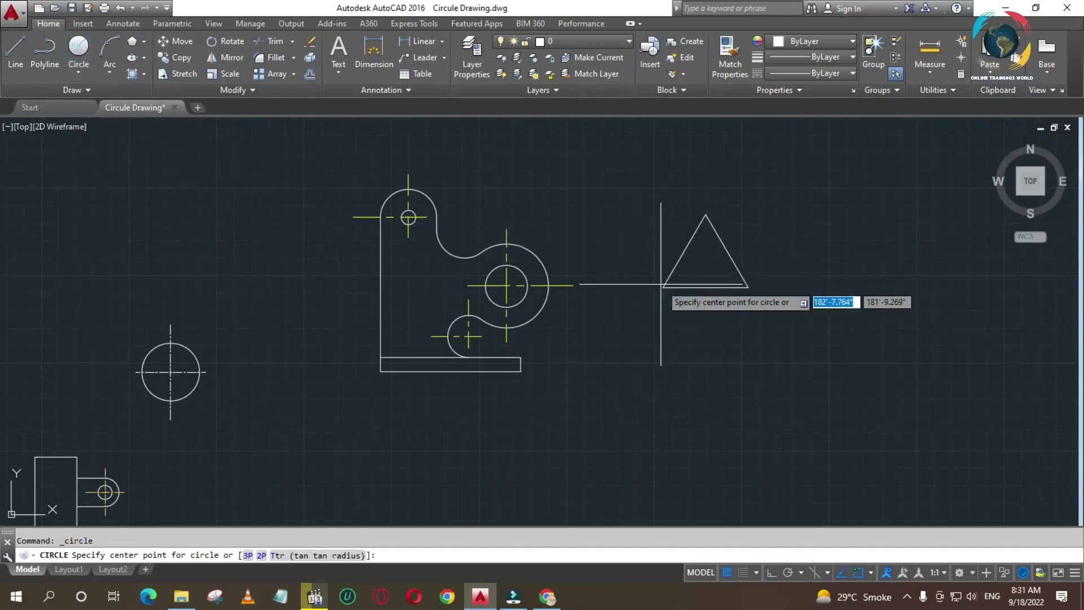
{"action": "left_click", "coordinate": [706, 263]}
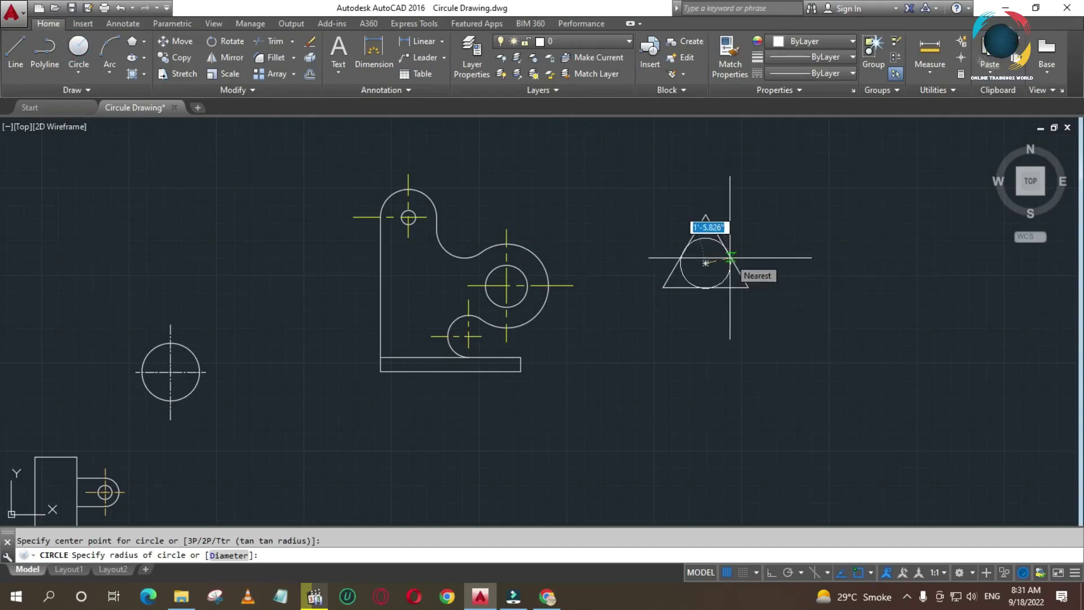
{"action": "type", "text": "35"}
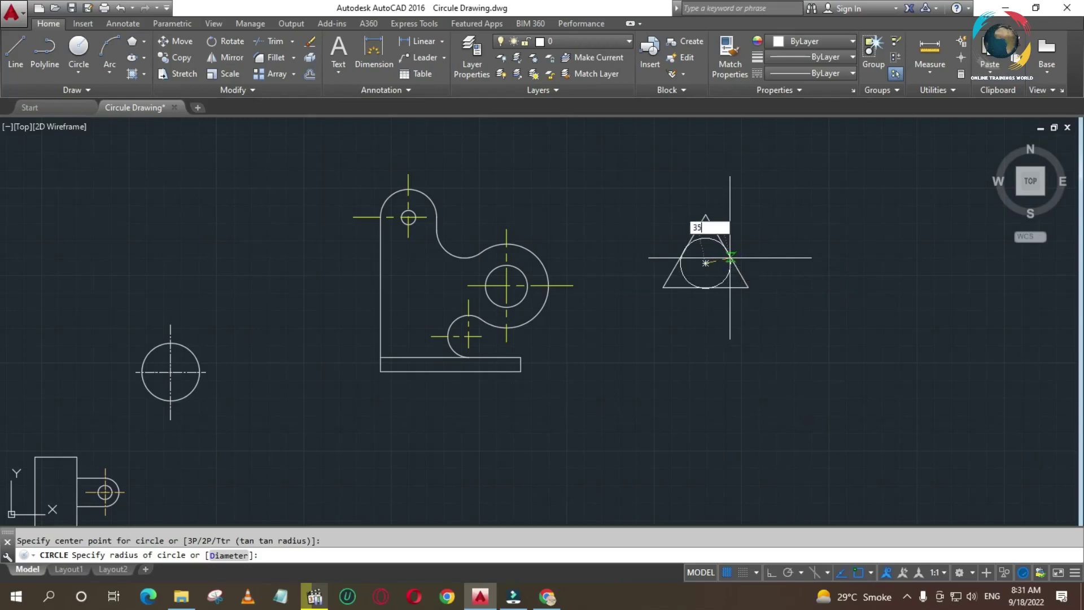
{"action": "key", "text": "Return"}
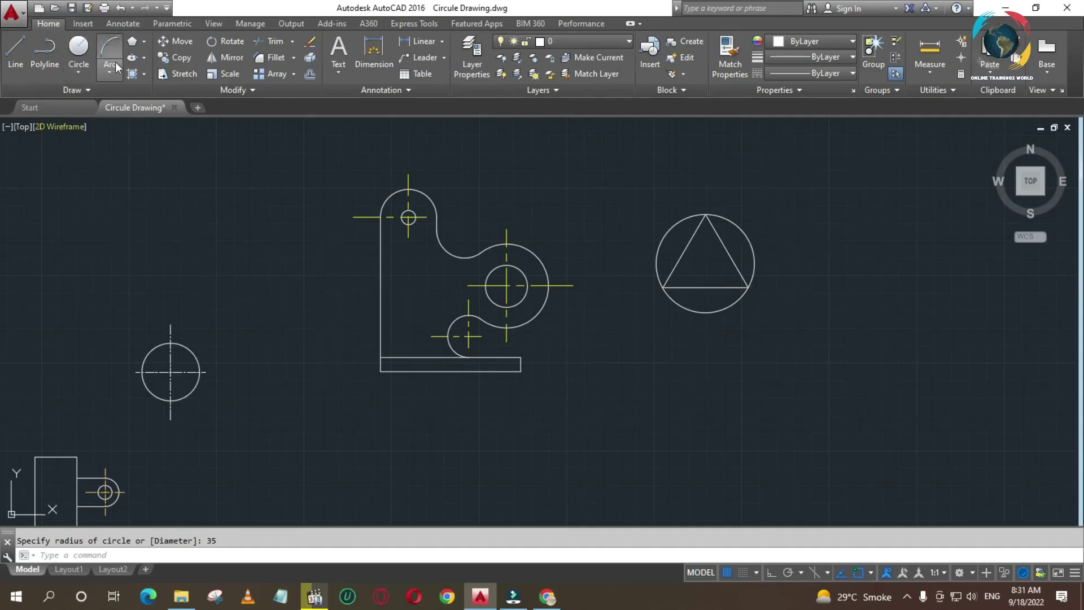
Step: Draw a 6-sided polygon inscribed in a circle of radius 30, in the empty area below the circled triangle
{"action": "left_click", "coordinate": [134, 42]}
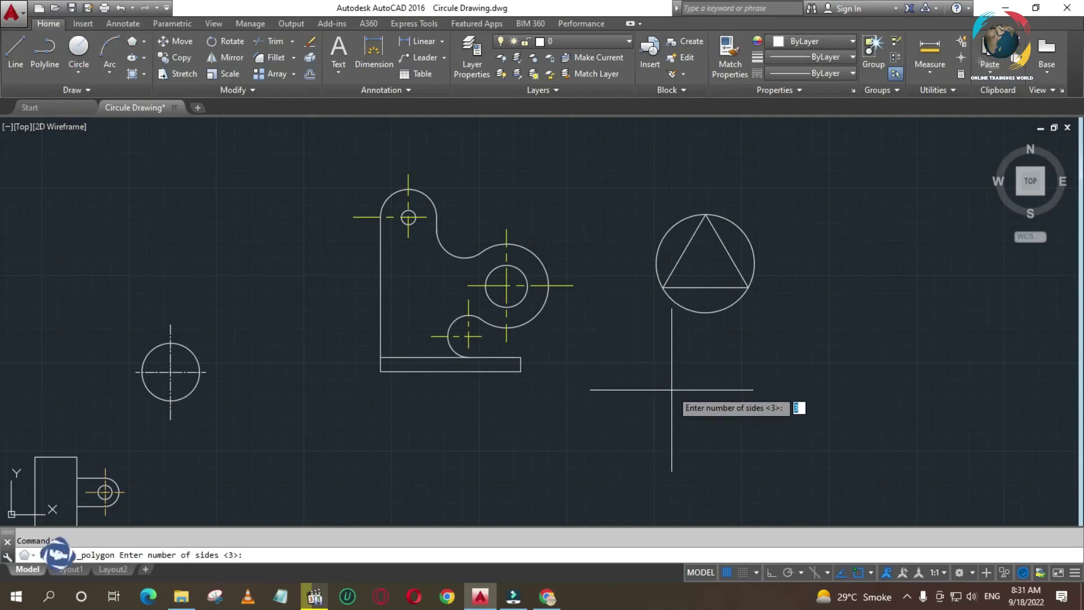
{"action": "scroll", "coordinate": [693, 396], "scroll_direction": "down", "scroll_amount": 2}
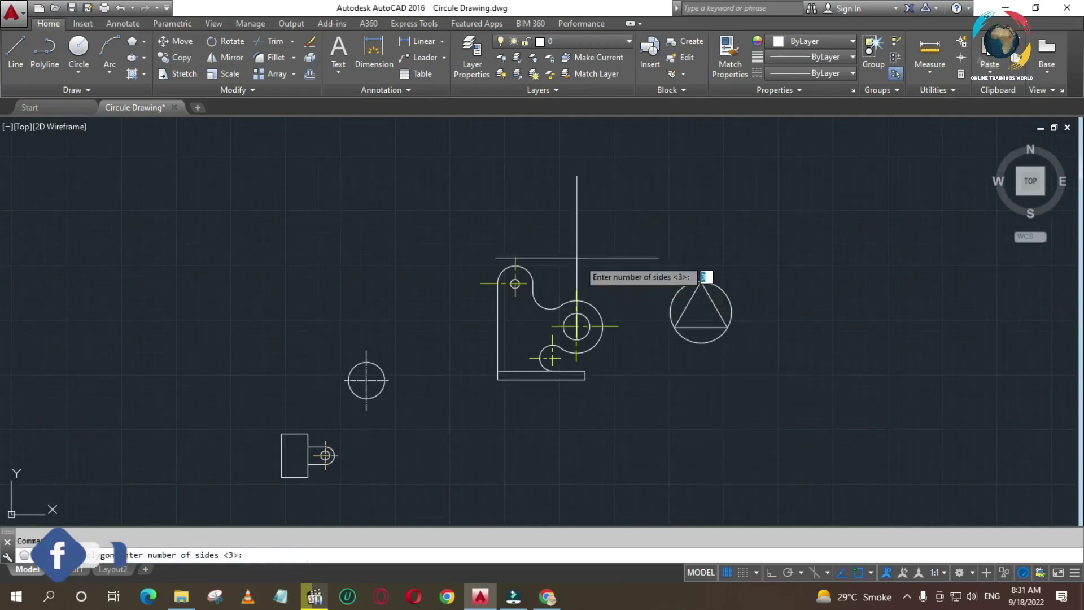
{"action": "scroll", "coordinate": [678, 339], "scroll_direction": "up", "scroll_amount": 3}
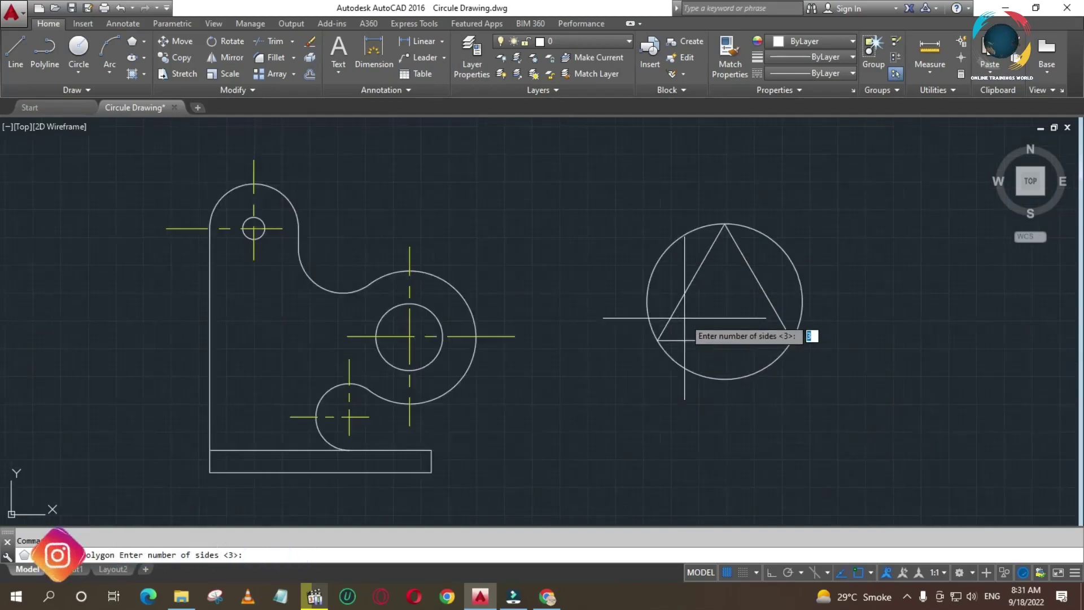
{"action": "scroll", "coordinate": [398, 209], "scroll_direction": "down", "scroll_amount": 5}
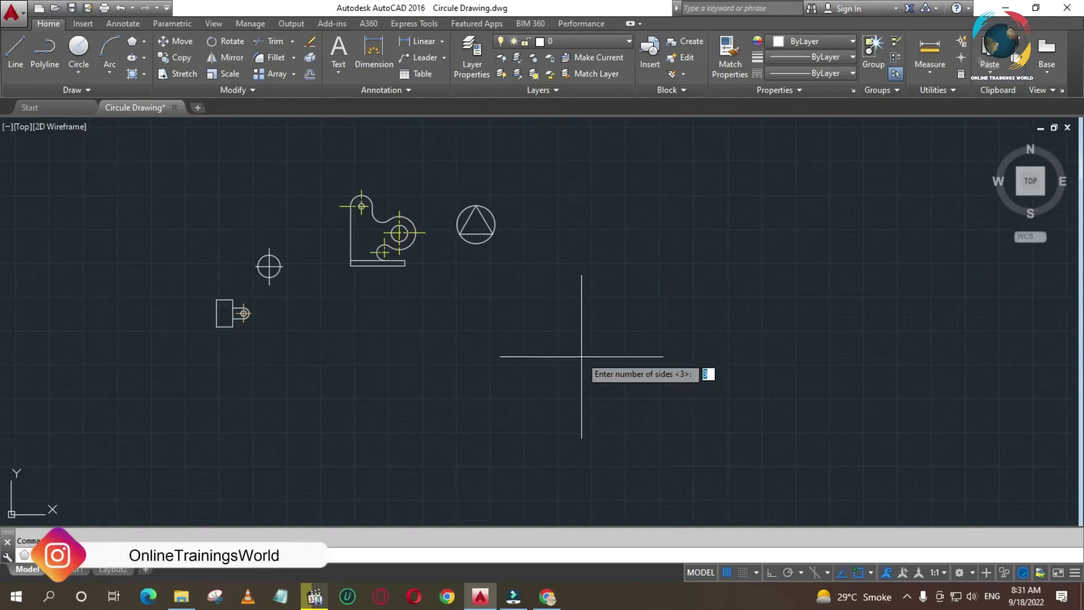
{"action": "scroll", "coordinate": [580, 353], "scroll_direction": "up", "scroll_amount": 2}
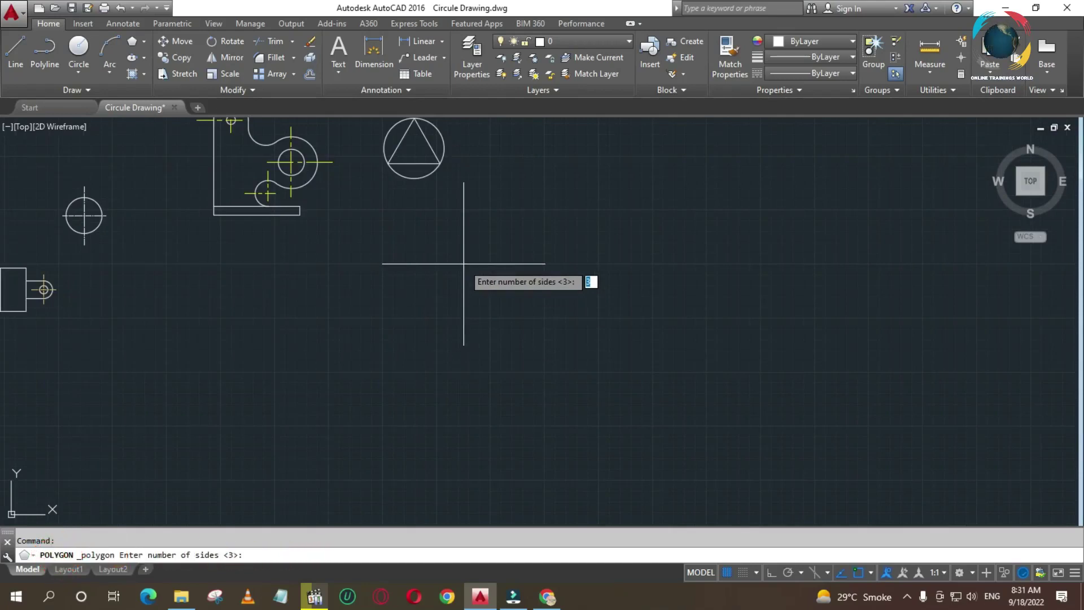
{"action": "type", "text": "6"}
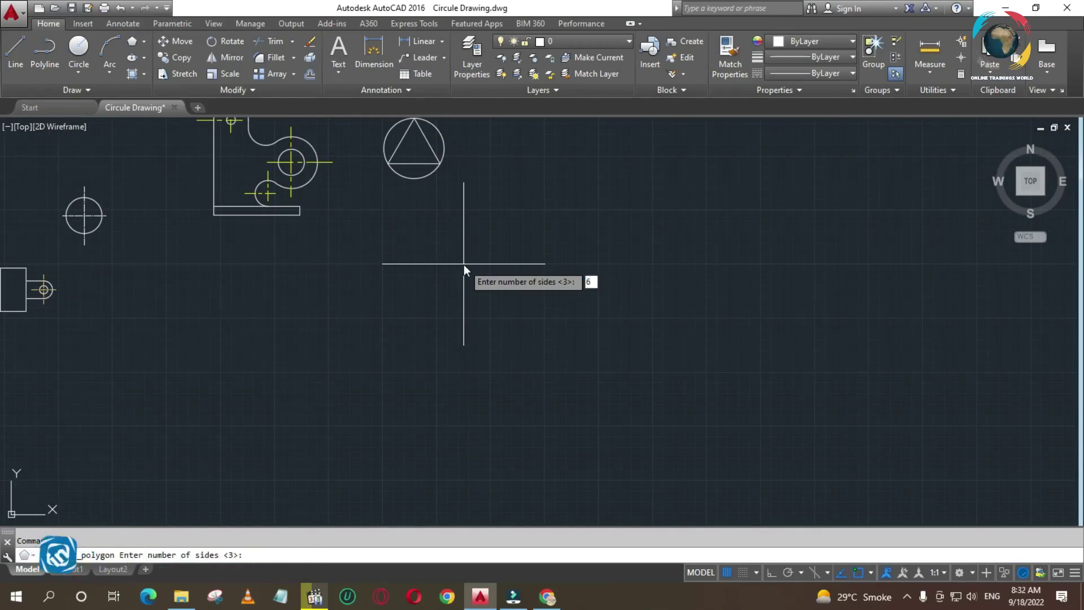
{"action": "key", "text": "Return"}
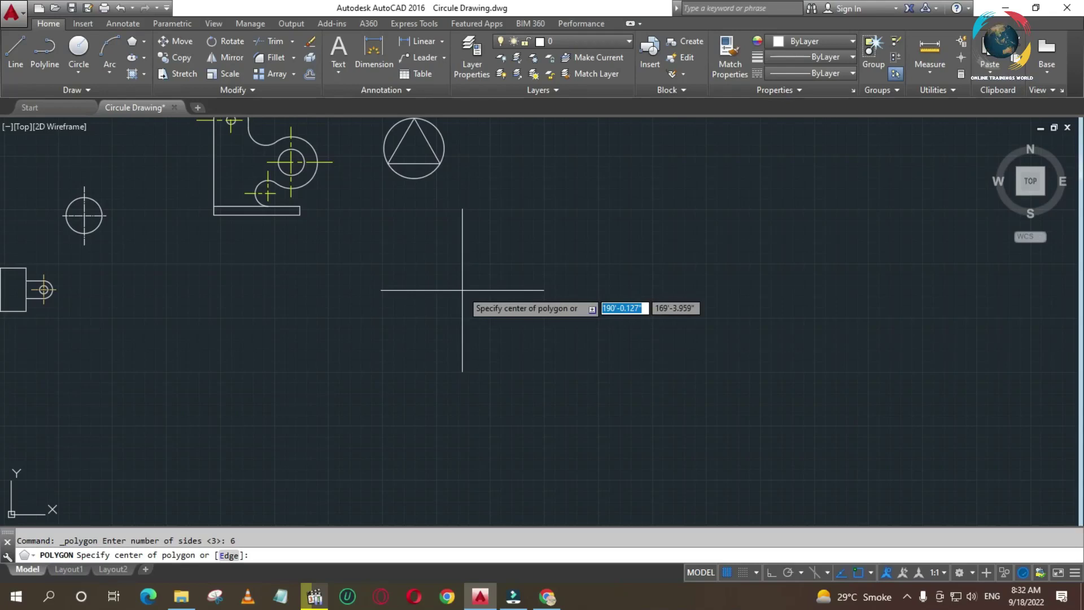
{"action": "left_click", "coordinate": [462, 290]}
{"action": "right_click", "coordinate": [463, 291]}
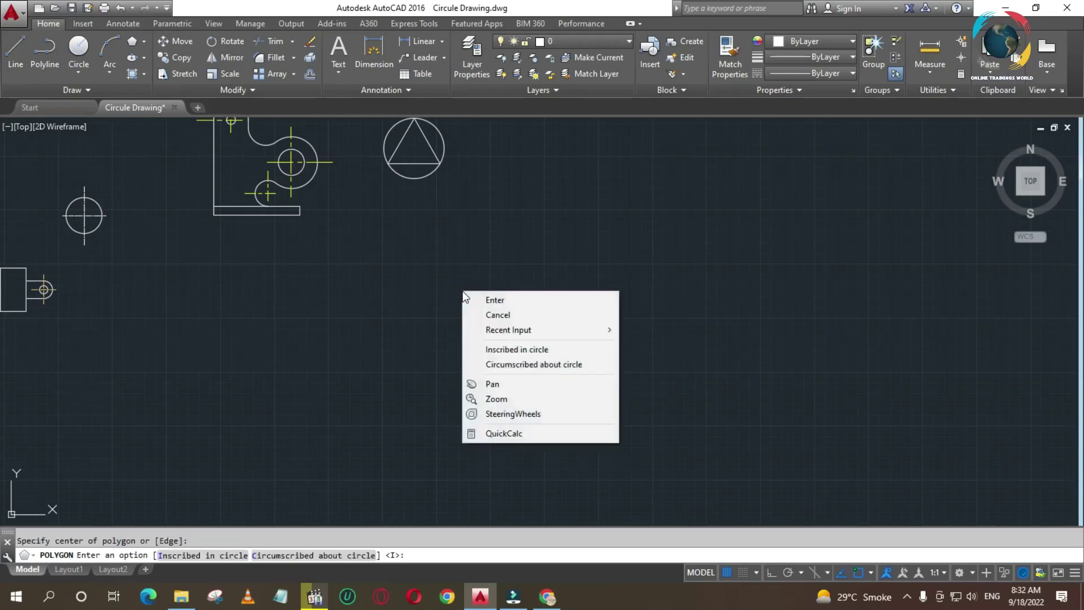
{"action": "key", "text": "Escape"}
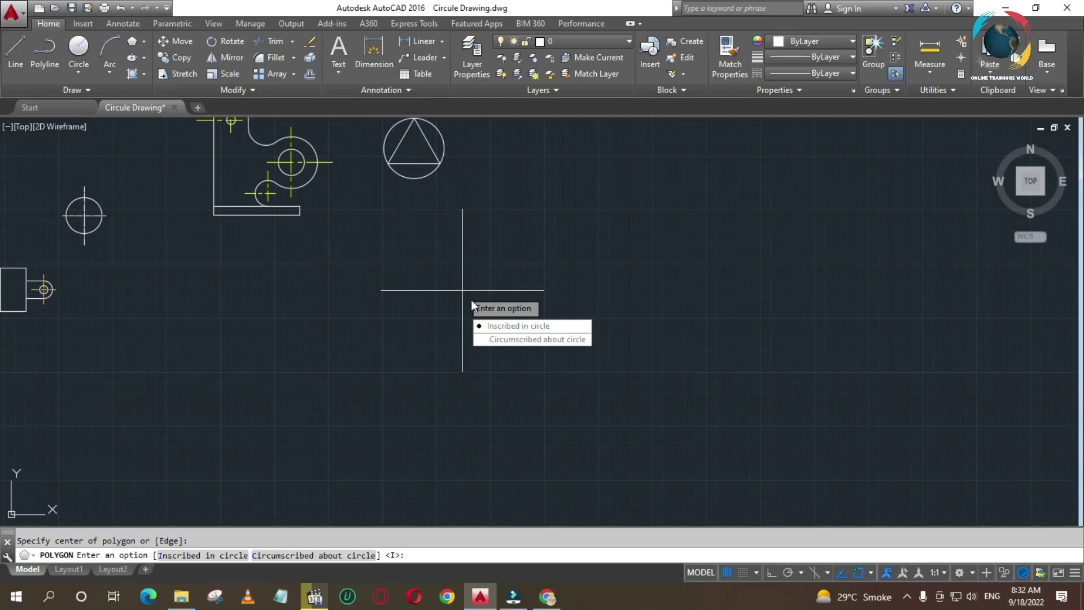
{"action": "left_click", "coordinate": [508, 325]}
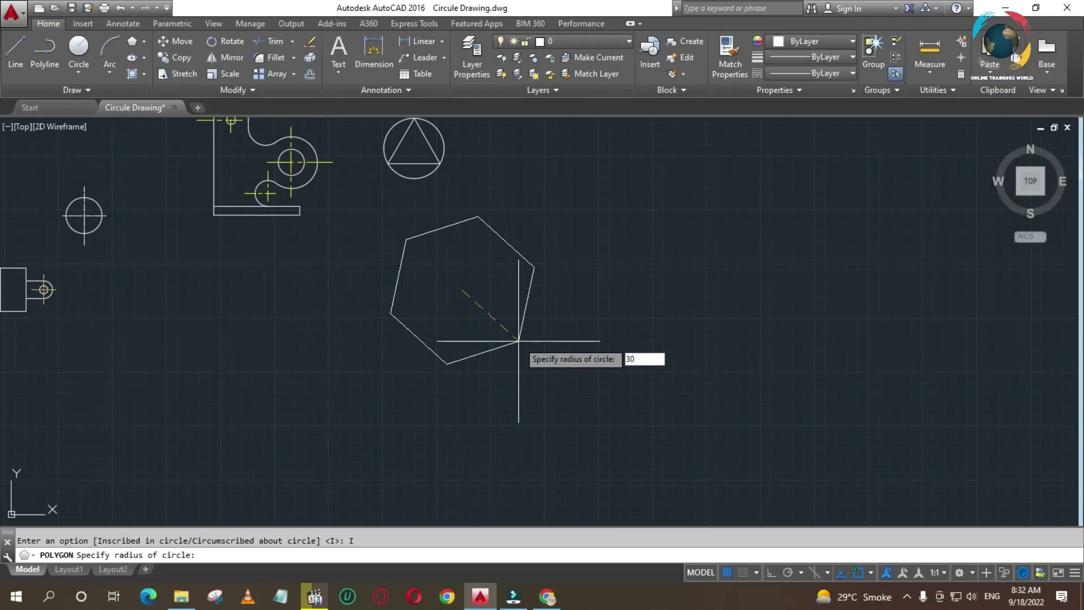
{"action": "type", "text": "30"}
{"action": "key", "text": "Return"}
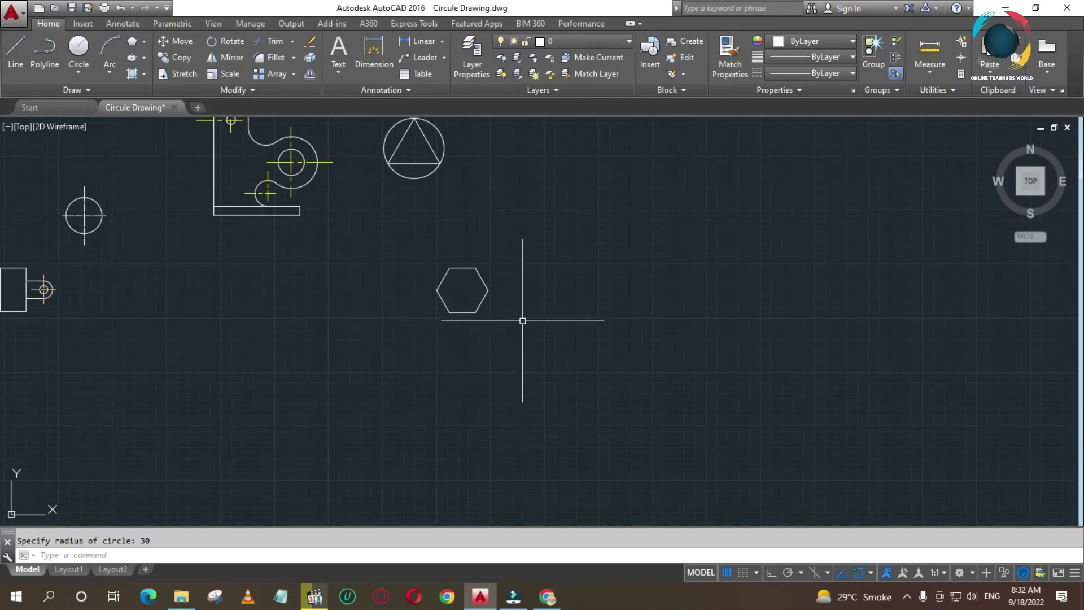
Step: Draw a second 6-sided polygon, circumscribed about a circle of radius 30, to the right of the first hexagon
{"action": "key", "text": "Return"}
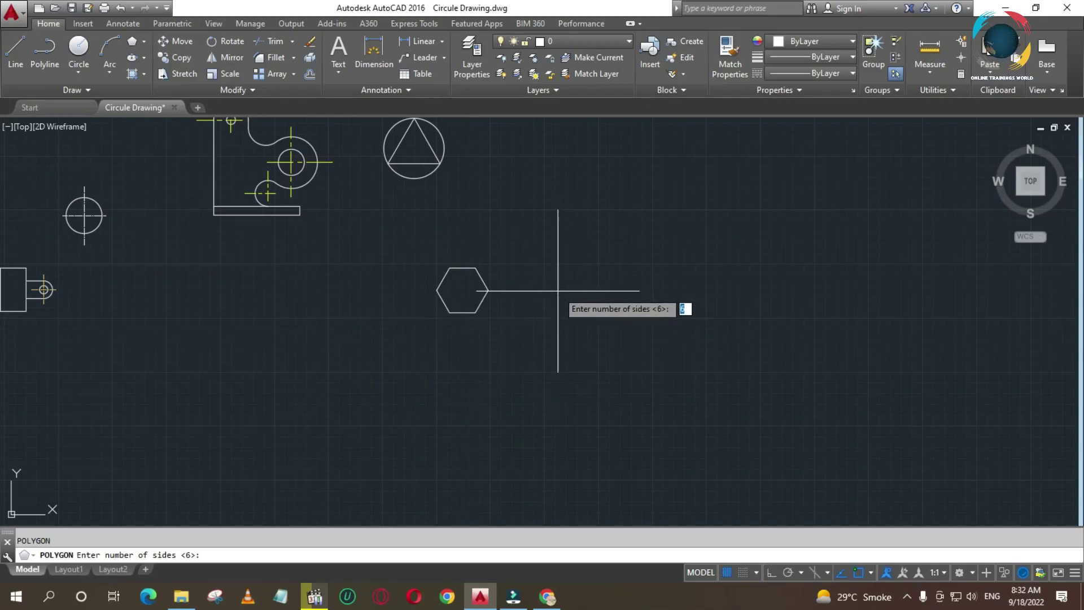
{"action": "key", "text": "Return"}
{"action": "left_click", "coordinate": [589, 291]}
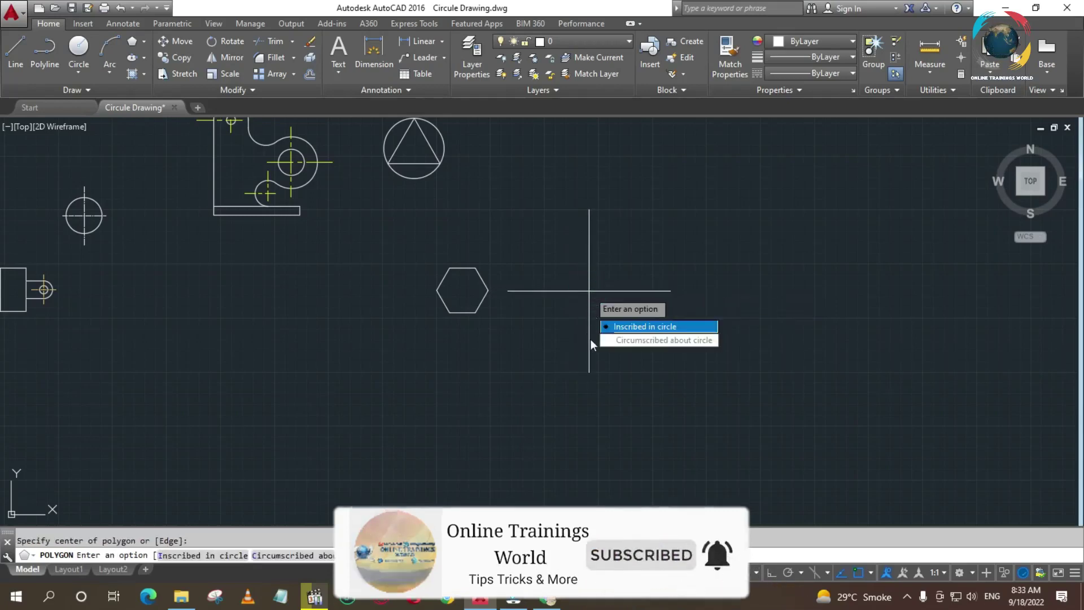
{"action": "left_click", "coordinate": [628, 341]}
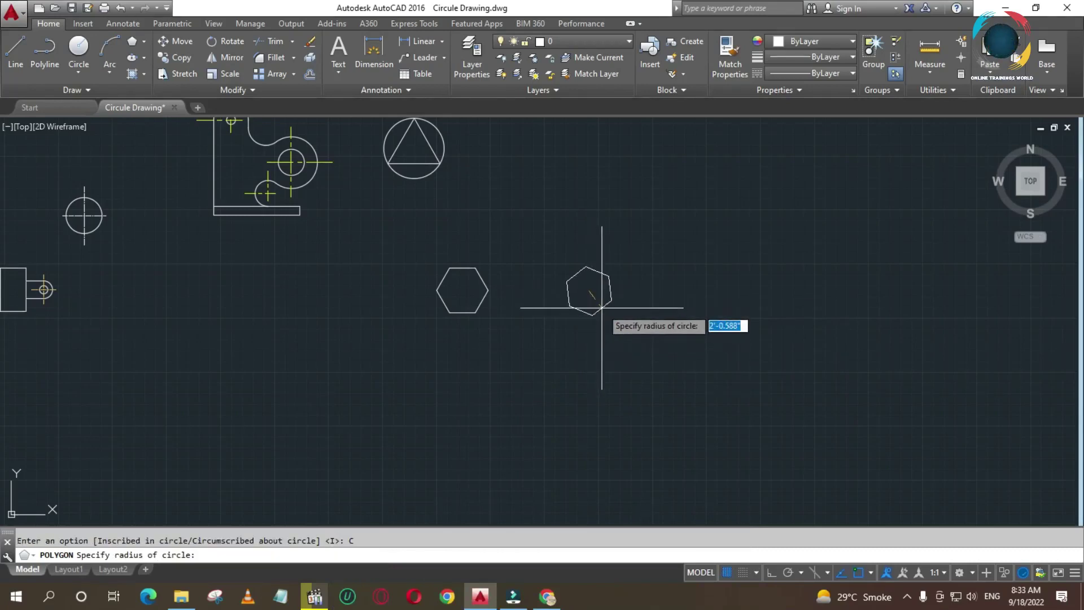
{"action": "key", "text": "Return"}
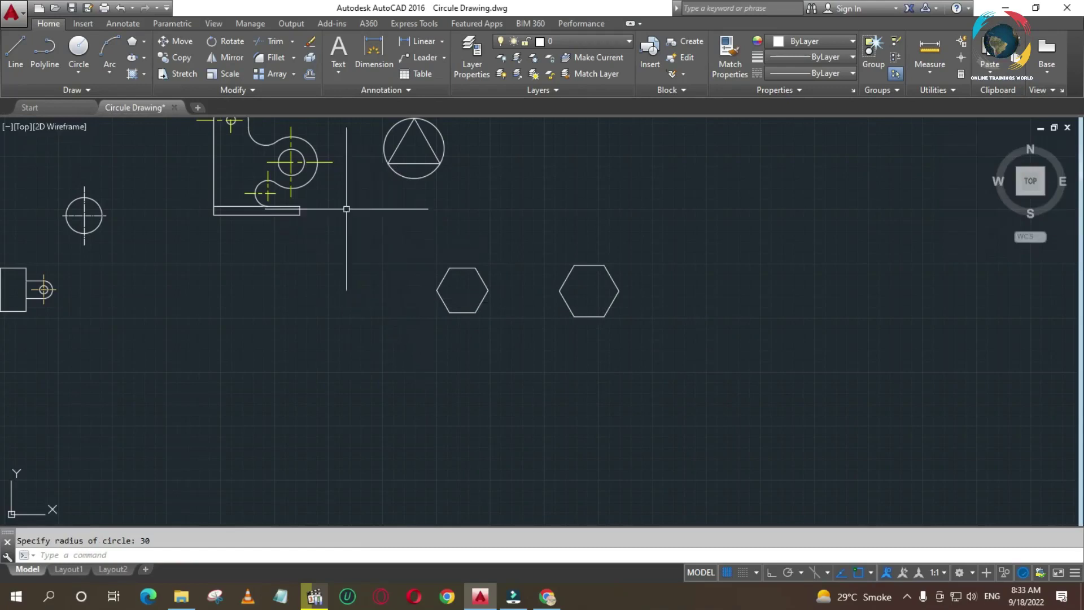
{"action": "left_click", "coordinate": [78, 48]}
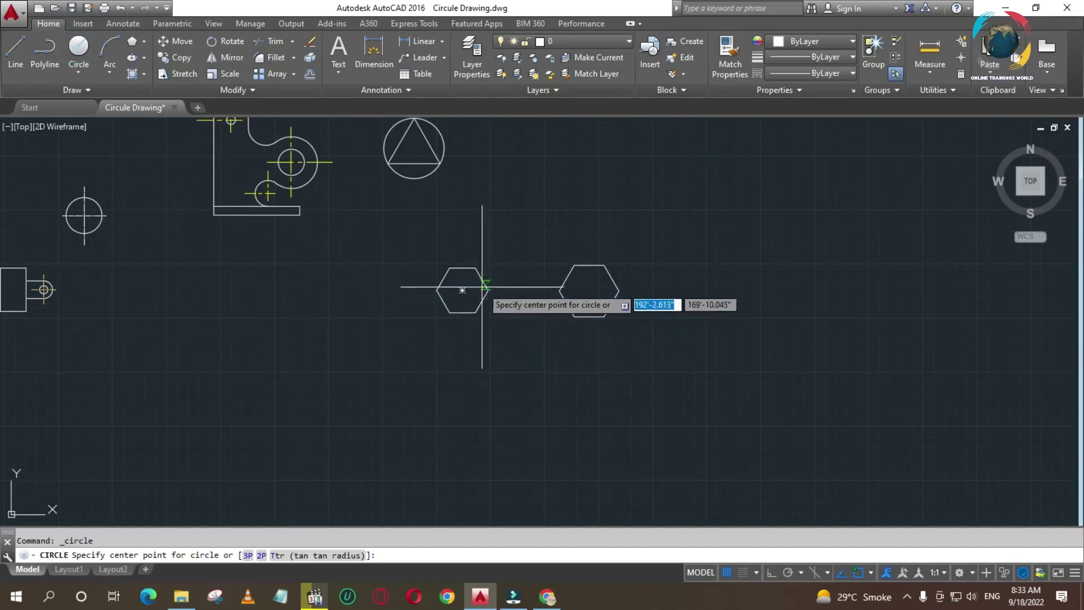
{"action": "key", "text": "Escape"}
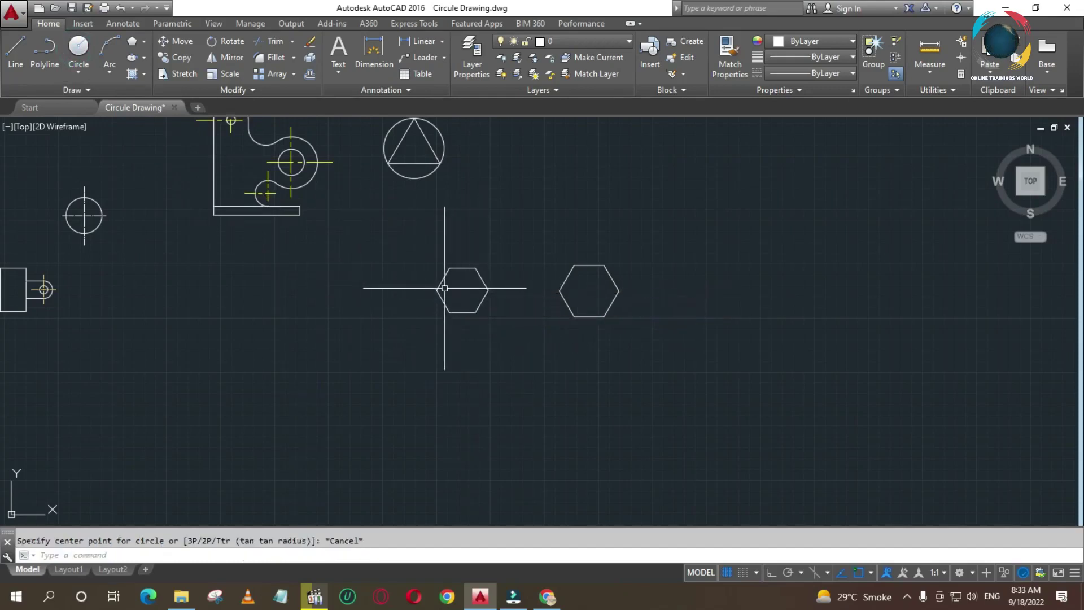
{"action": "type", "text": "z"}
{"action": "key", "text": "Return"}
{"action": "key", "text": "Escape"}
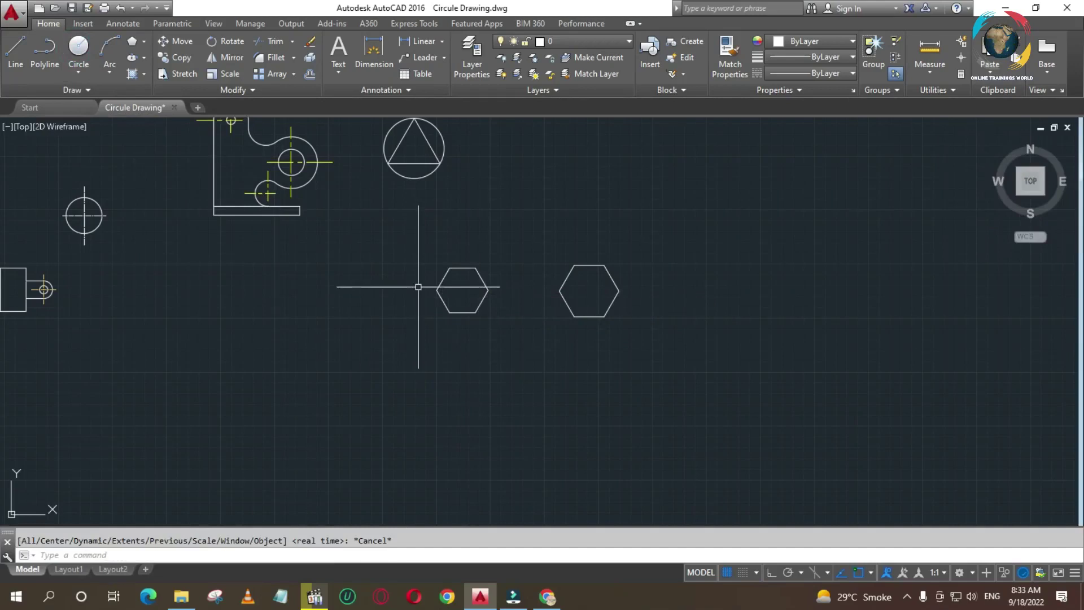
Step: Draw a circle of radius 30 centred on the centre of the inscribed hexagon
{"action": "key", "text": "Return"}
{"action": "left_click", "coordinate": [404, 235]}
{"action": "left_click", "coordinate": [655, 344]}
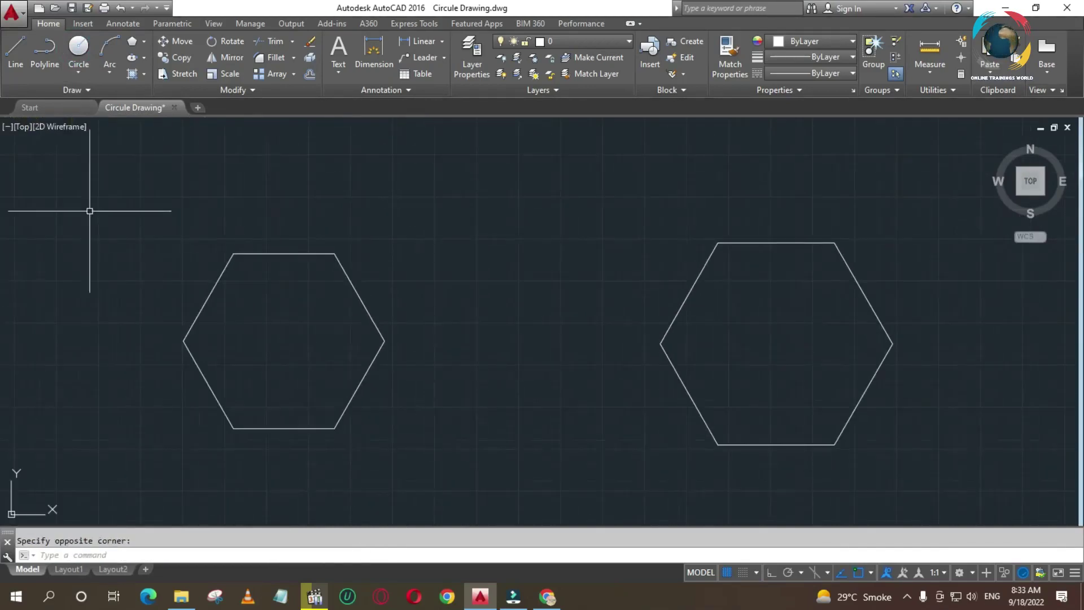
{"action": "left_click", "coordinate": [78, 48]}
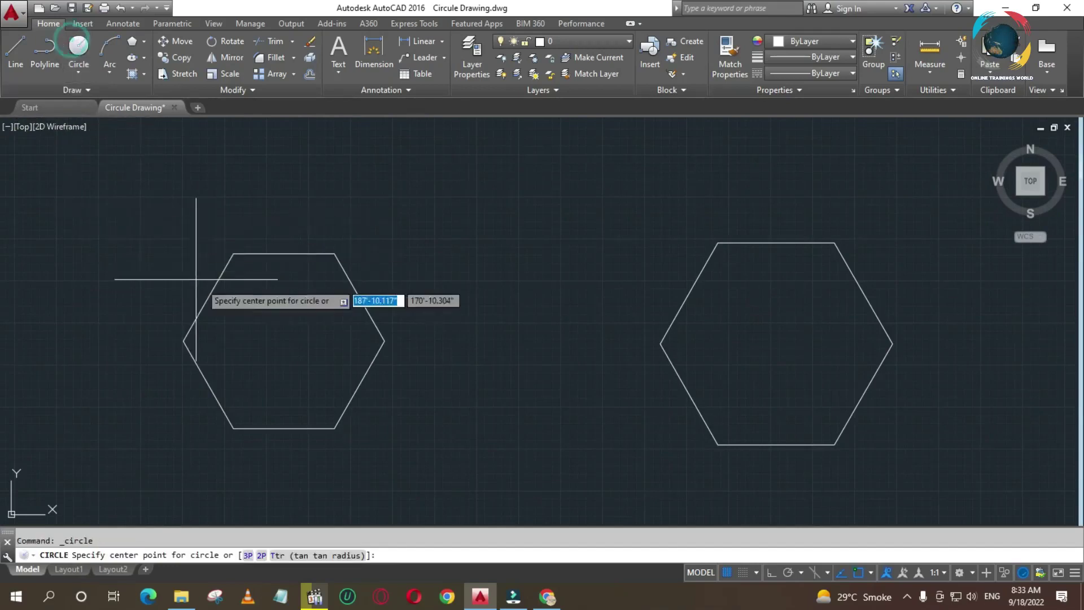
{"action": "left_click", "coordinate": [283, 341]}
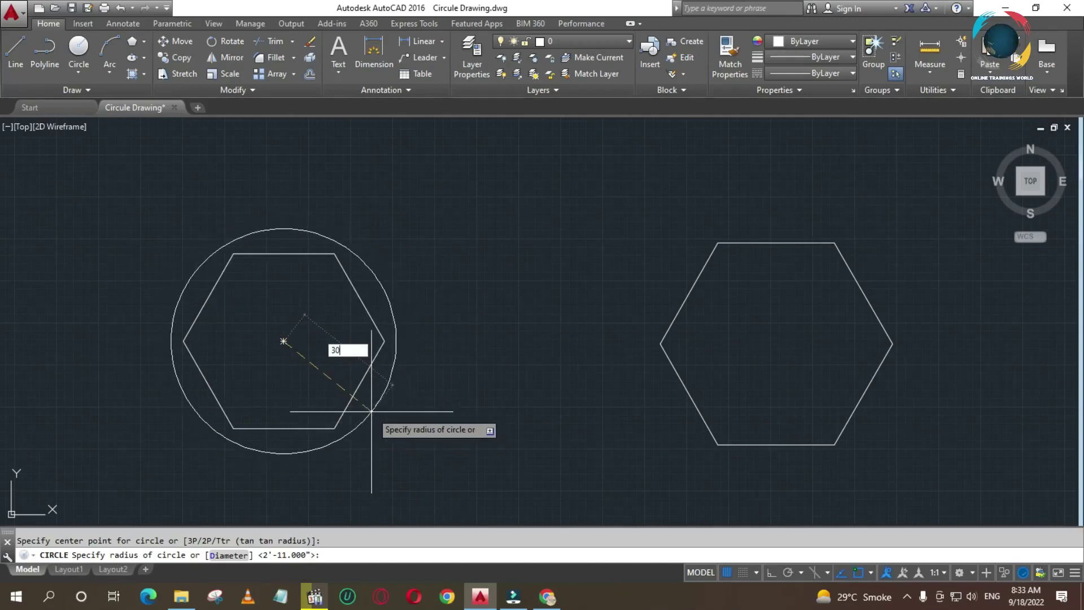
{"action": "key", "text": "Return"}
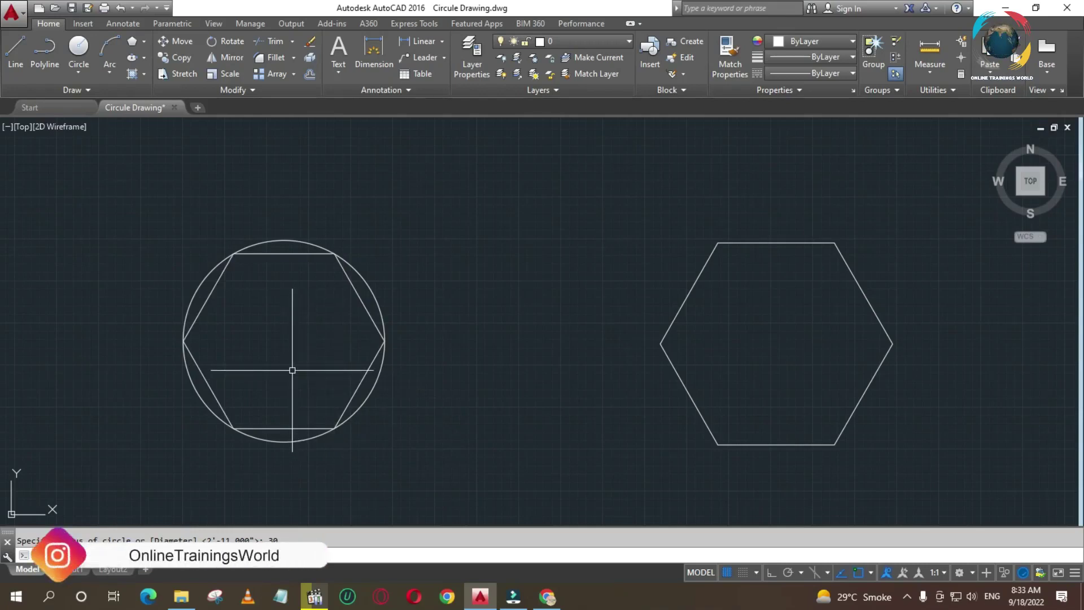
Step: Draw another circle of radius 30, centred on the centre of the circumscribed hexagon
{"action": "key", "text": "Return"}
{"action": "key", "text": "Return"}
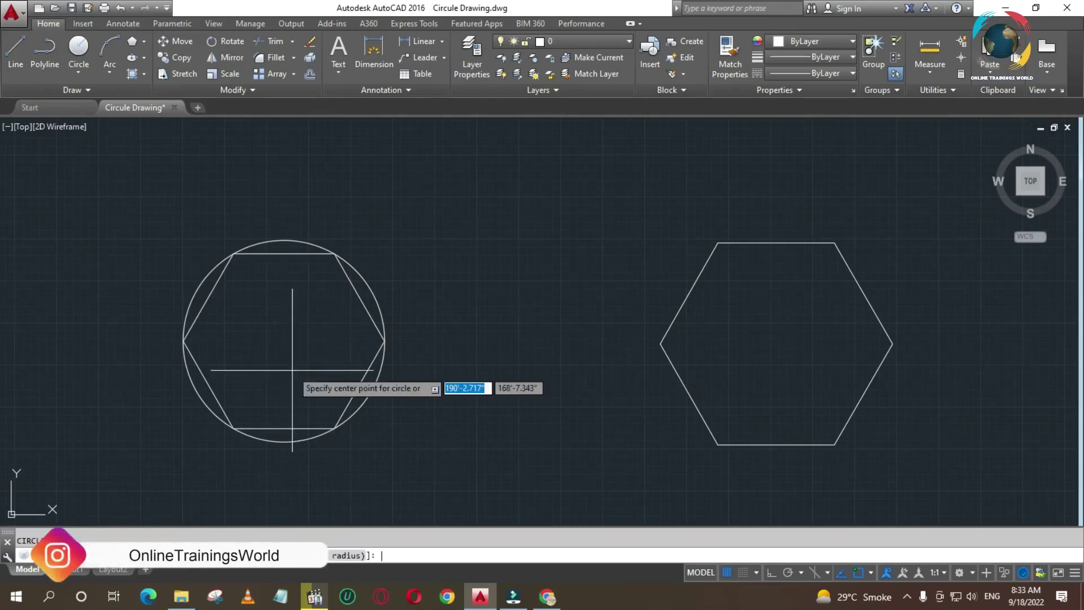
{"action": "left_click", "coordinate": [776, 344]}
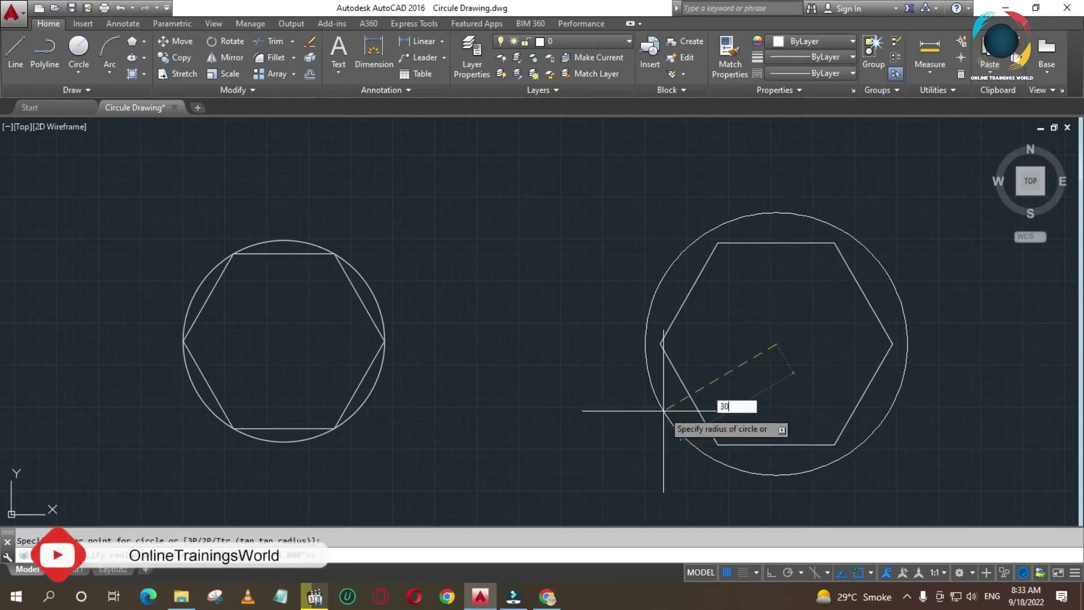
{"action": "key", "text": "Return"}
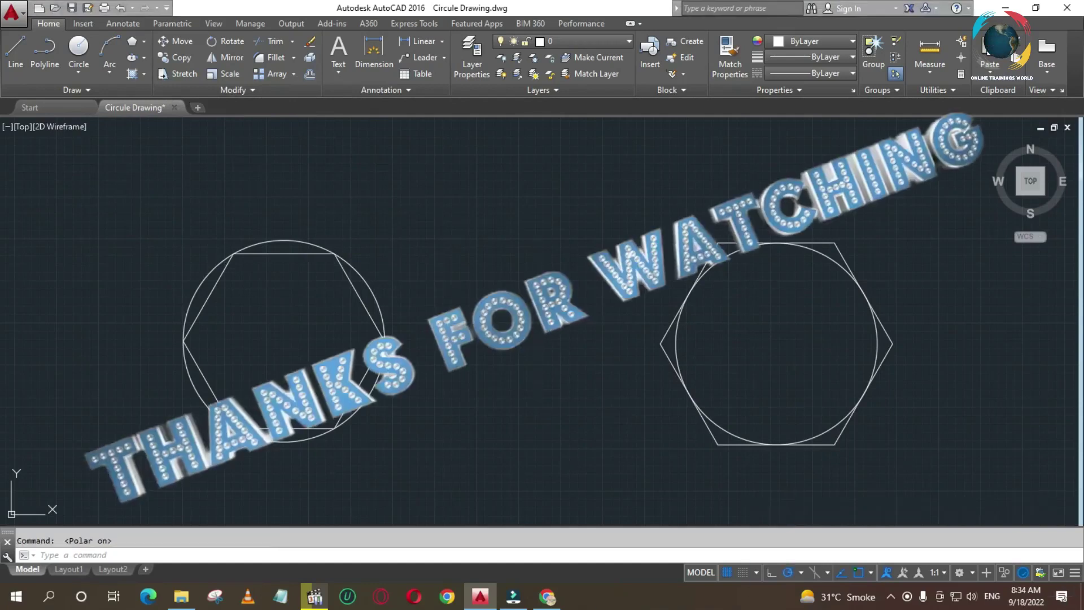
{"action": "key", "text": "F10"}
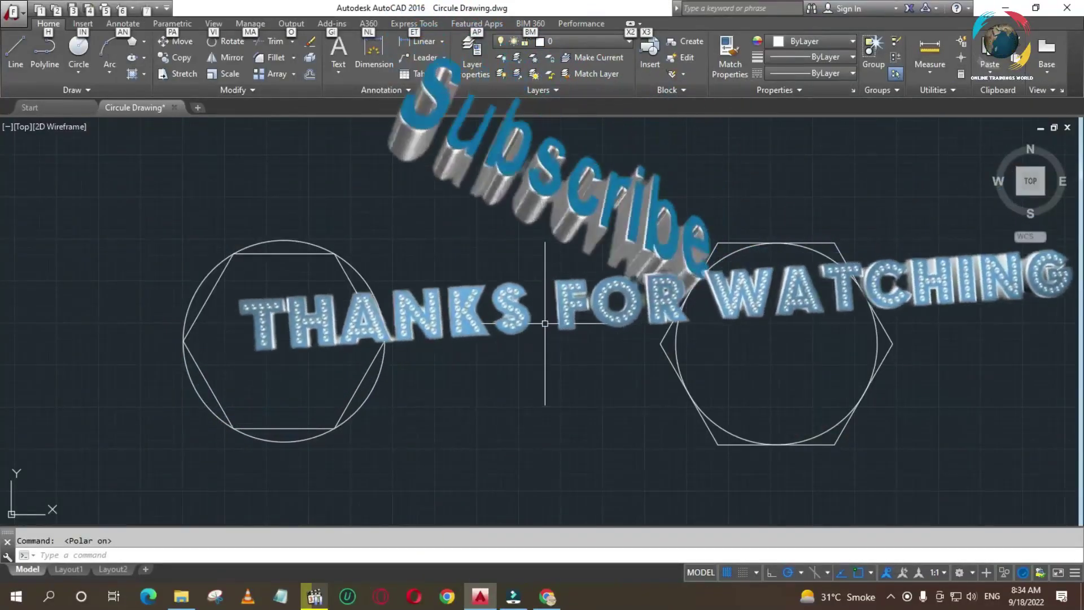